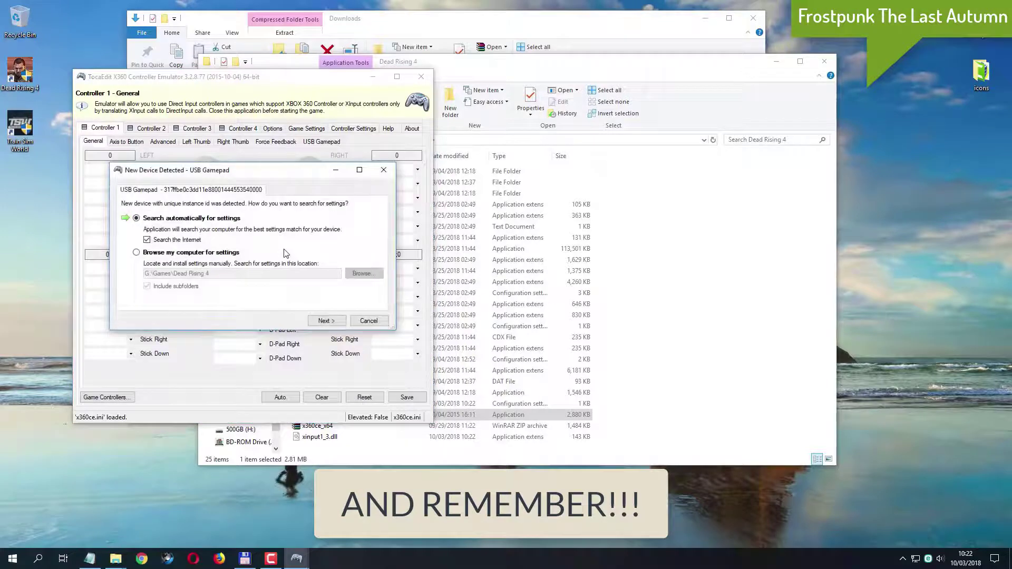
Step: Search automatically, including the Internet, for settings for the new USB Gamepad, allowing the network communication, and load them into the first controller
click(338, 323)
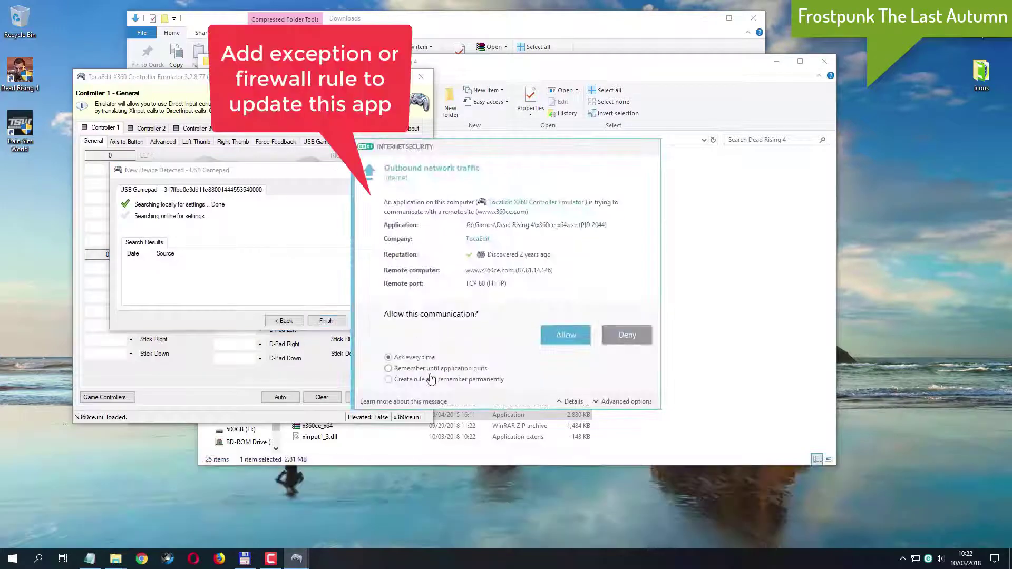
click(561, 335)
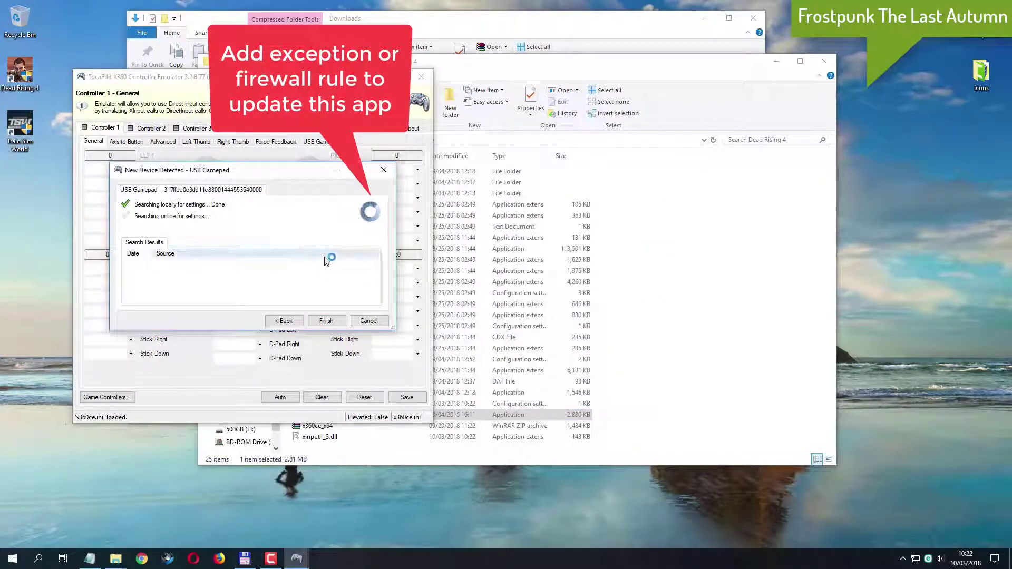
click(326, 321)
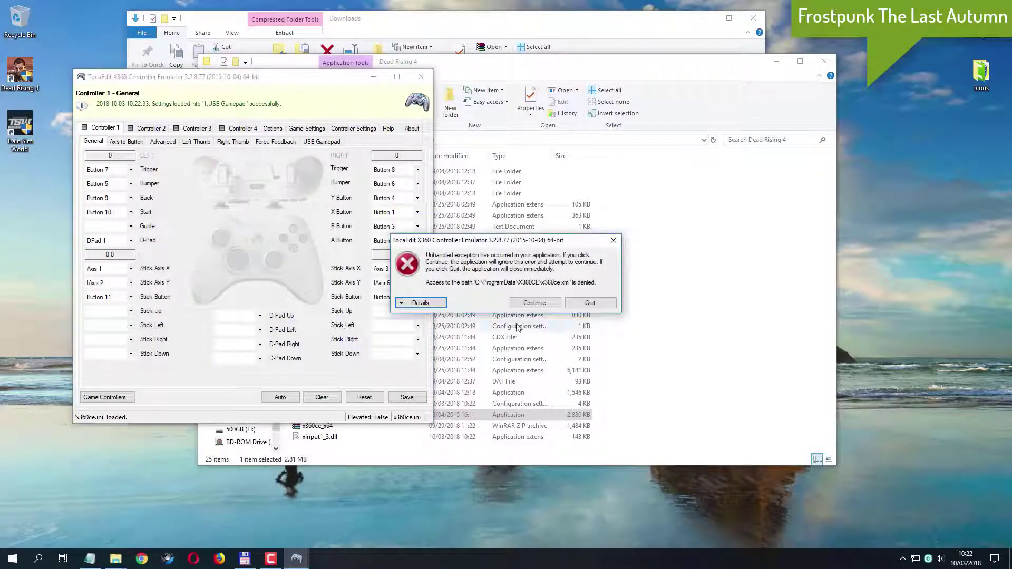
click(534, 303)
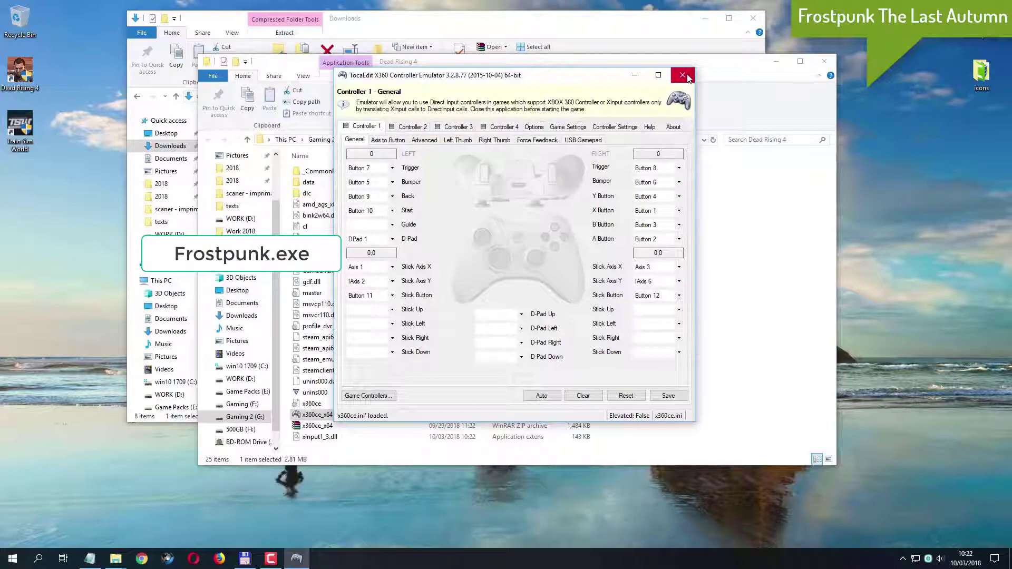
Step: Save the loaded button mapping for the first controller and close the controller emulator
click(675, 396)
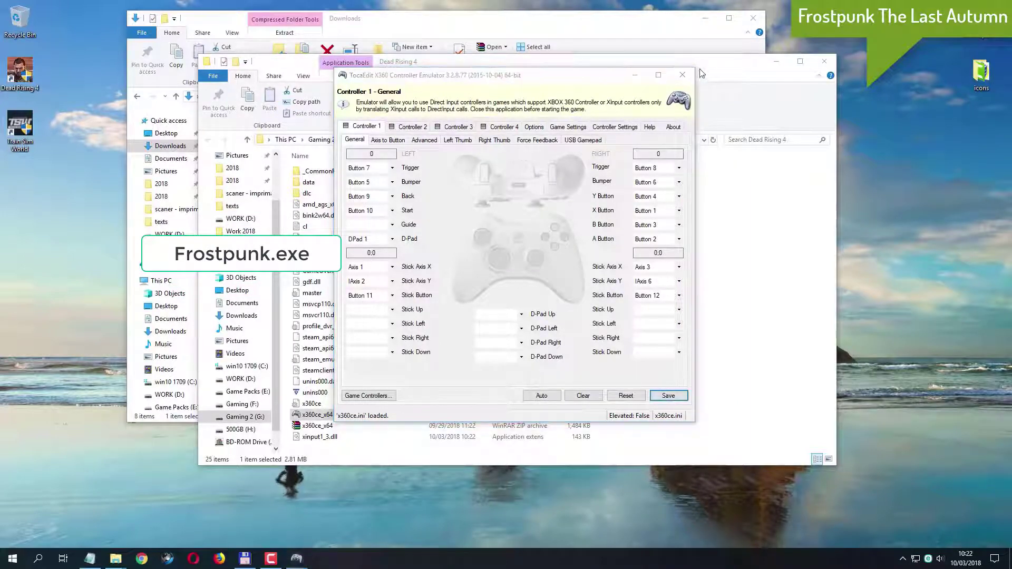
click(536, 305)
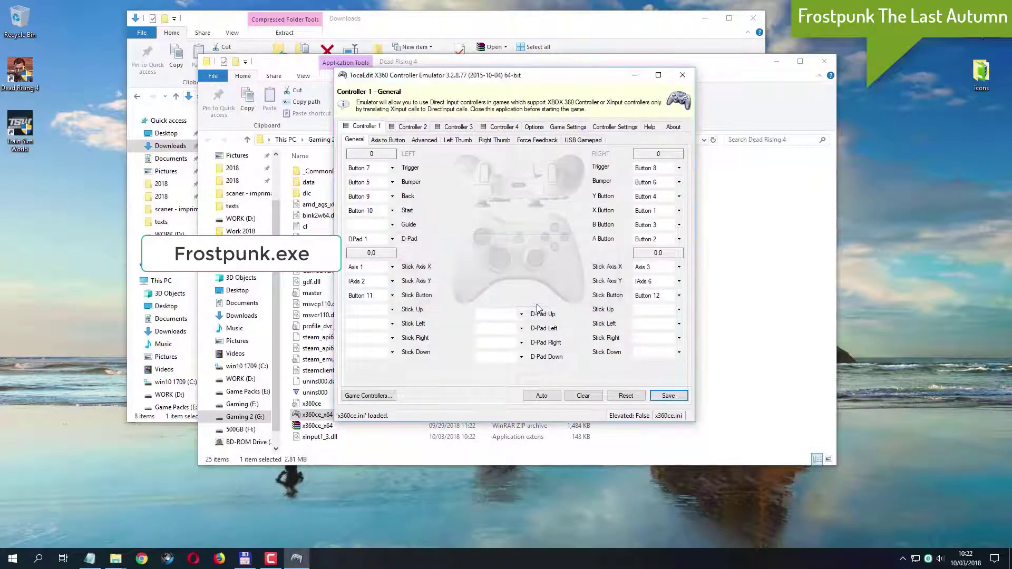
click(681, 75)
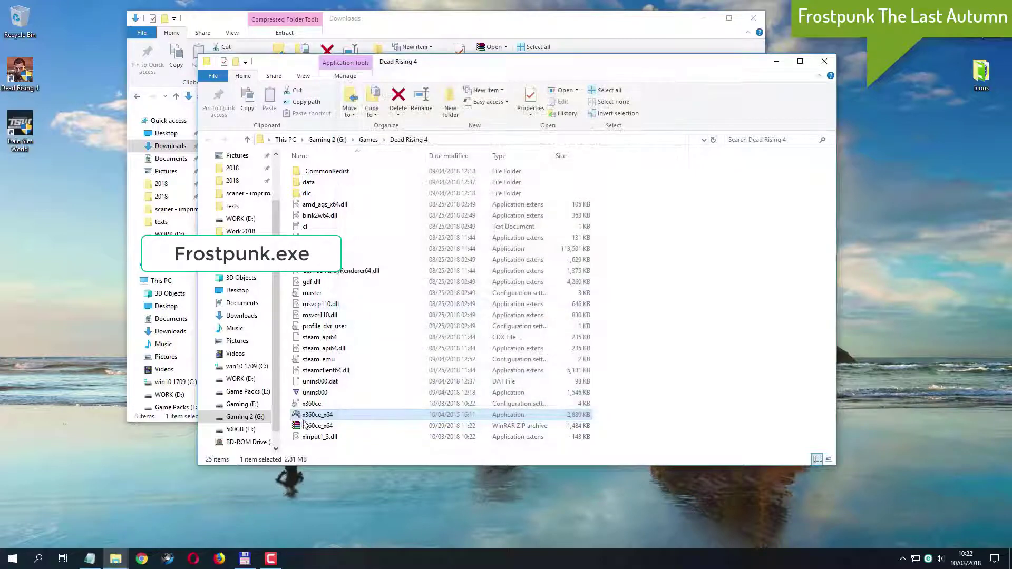
Step: Run the x360ce_x64 application from the Dead Rising 4 folder as administrator
right_click(330, 416)
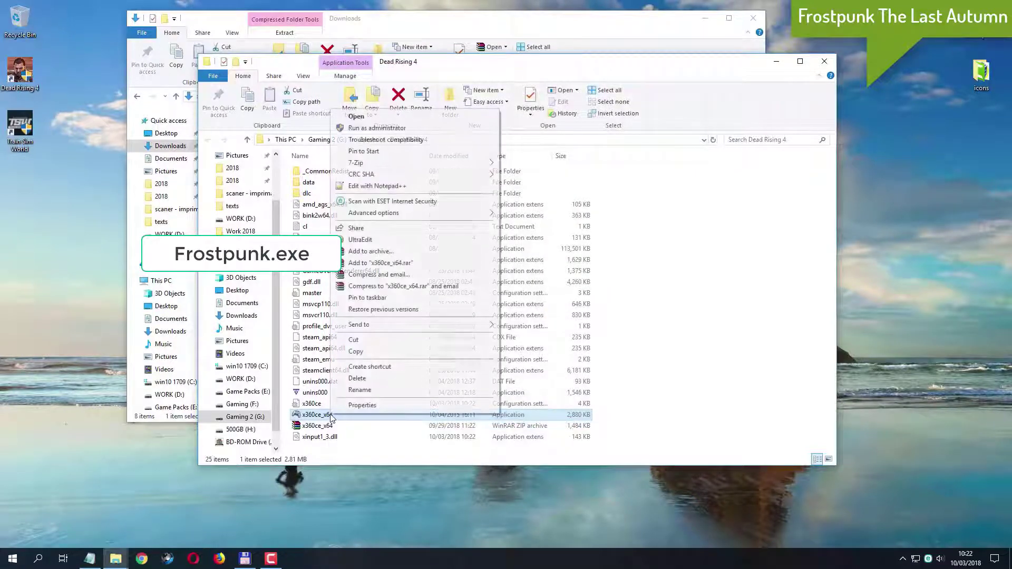
click(404, 130)
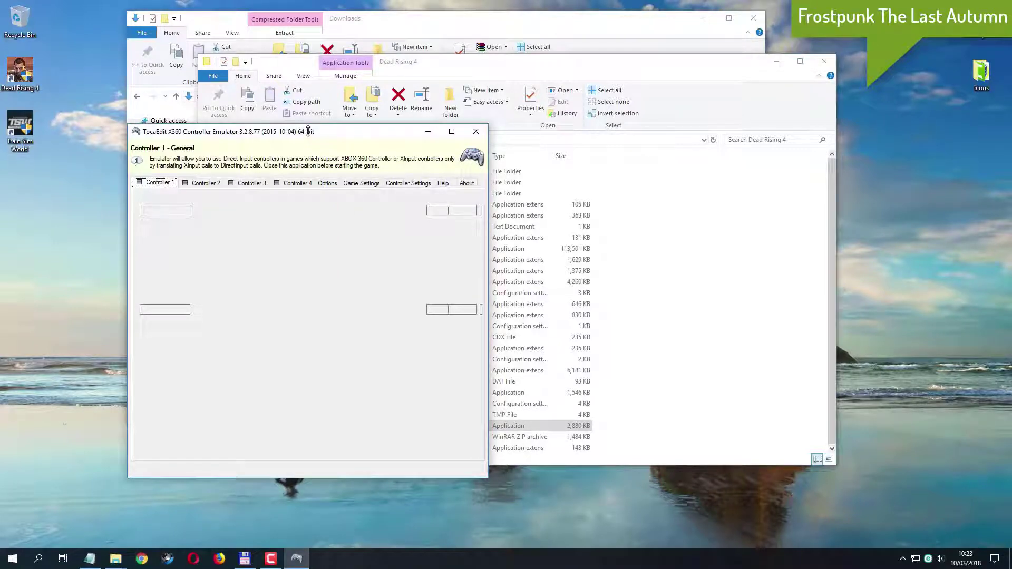
drag(310, 138, 451, 123)
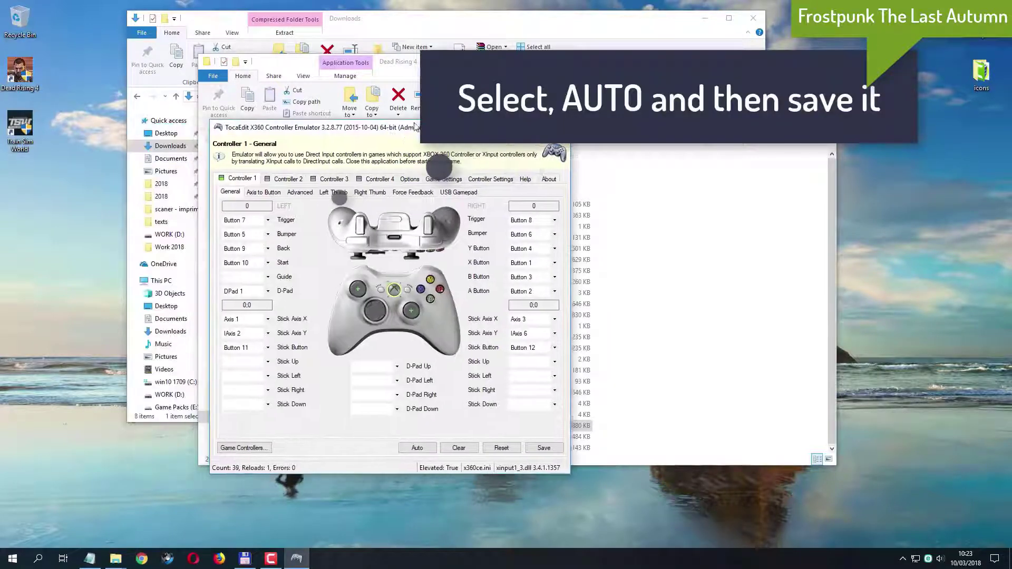
Step: Assign the first controller's buttons and axes with the Auto preset, save the settings and close the emulator
click(482, 440)
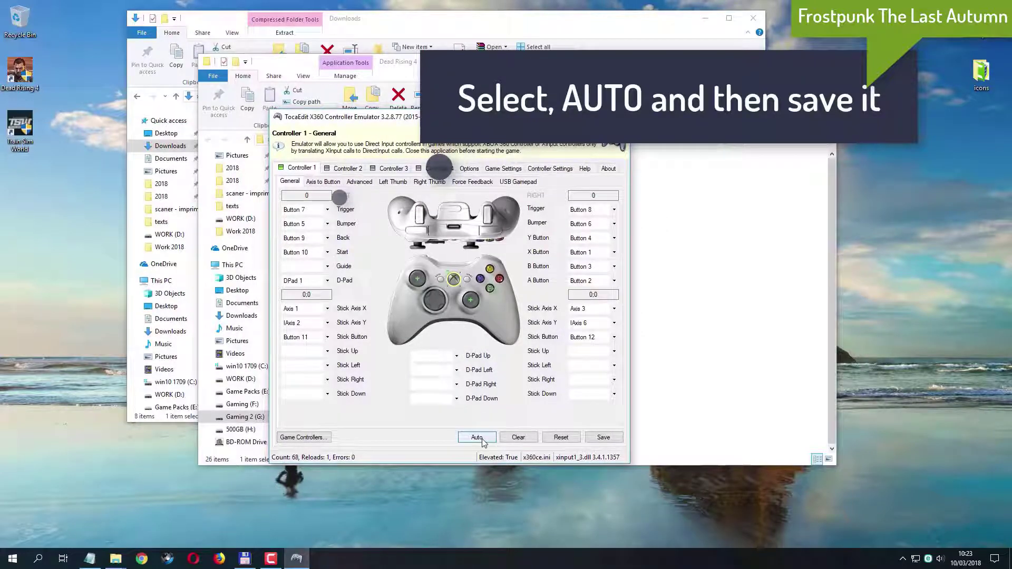
click(466, 311)
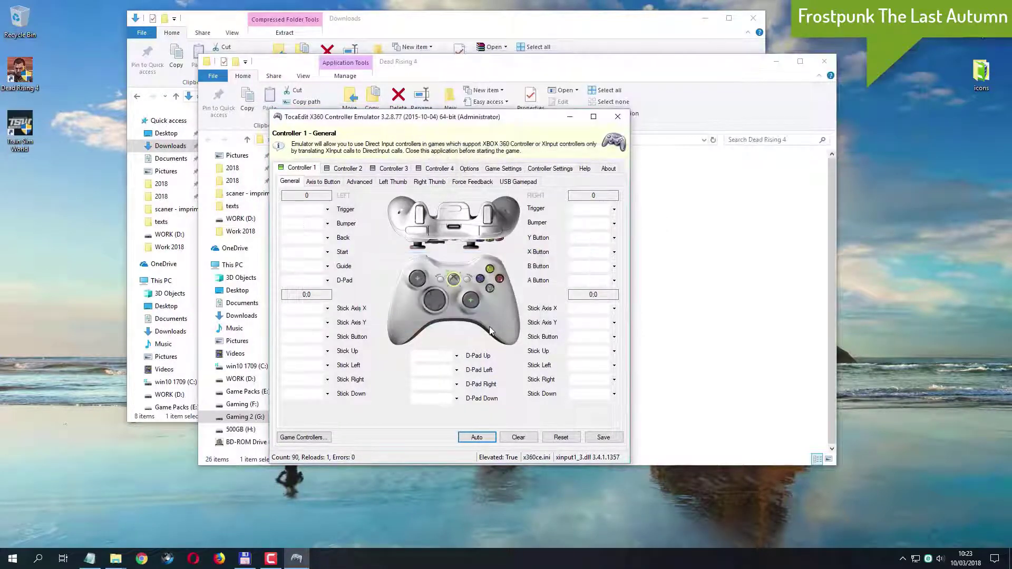
click(612, 438)
click(613, 439)
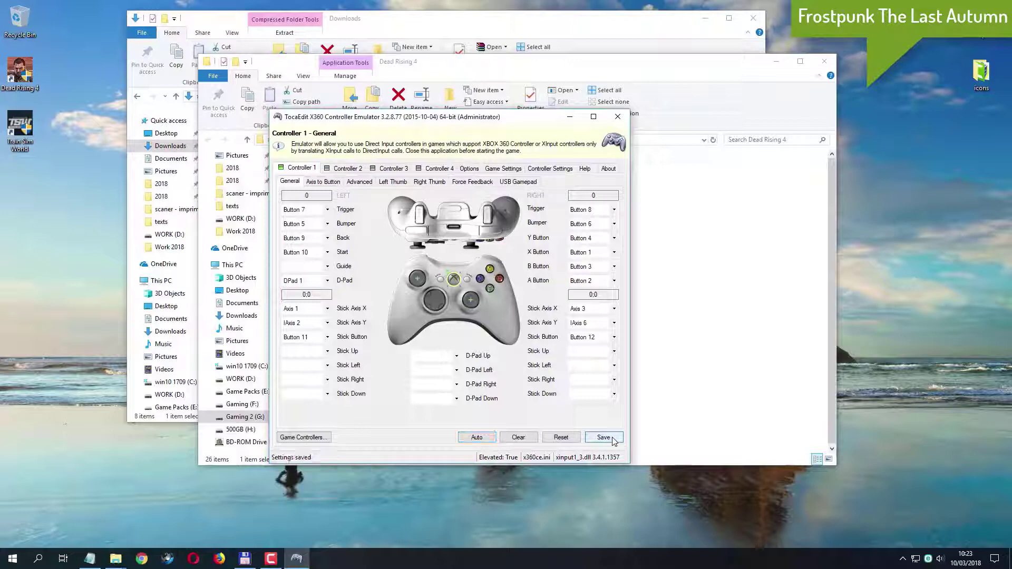
click(624, 121)
Step: Reopen x360ce_x64 as administrator and enable the DI hook mask in the game settings for x360ce_x64.exe
click(374, 250)
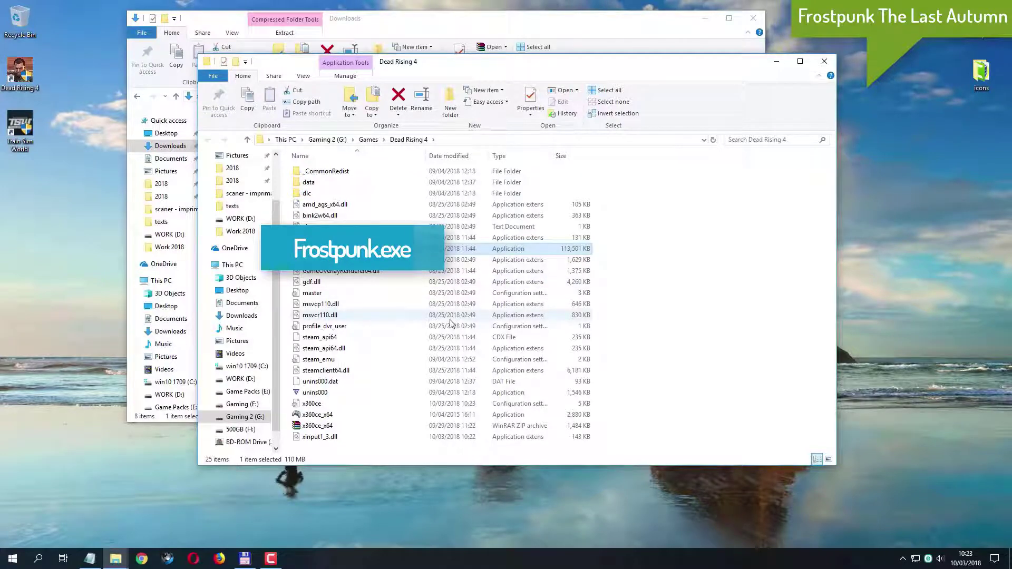
click(367, 416)
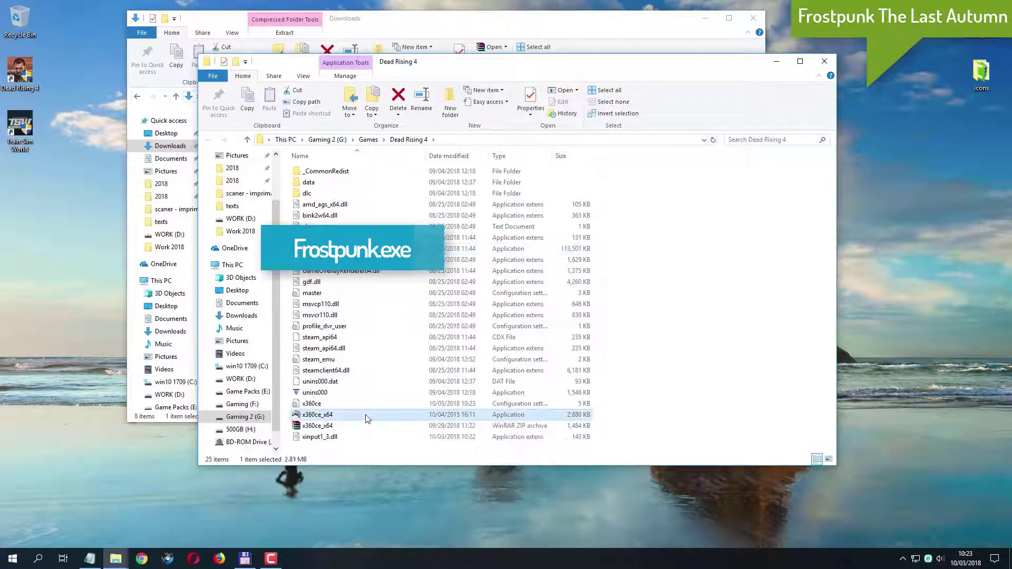
right_click(368, 417)
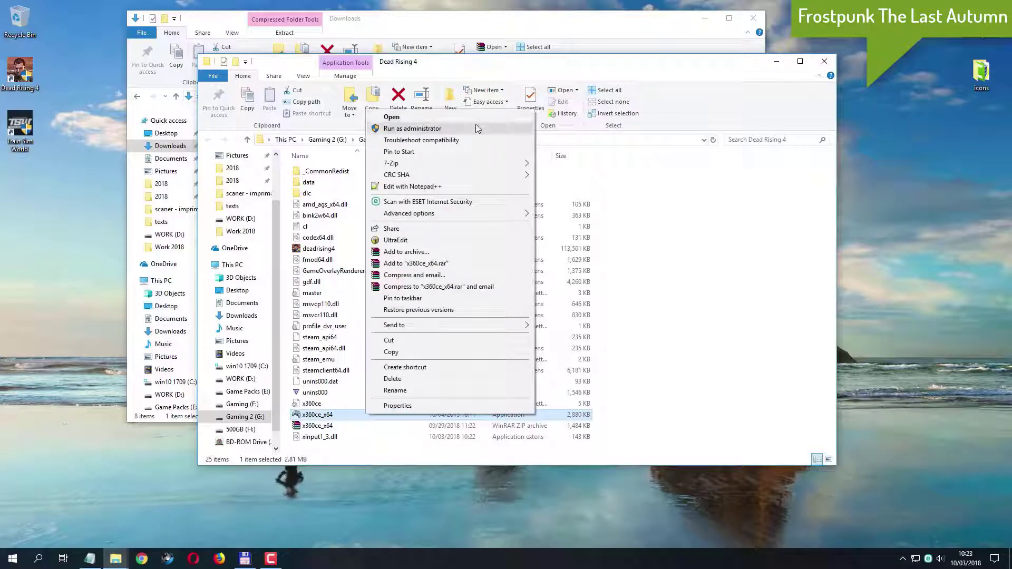
click(476, 128)
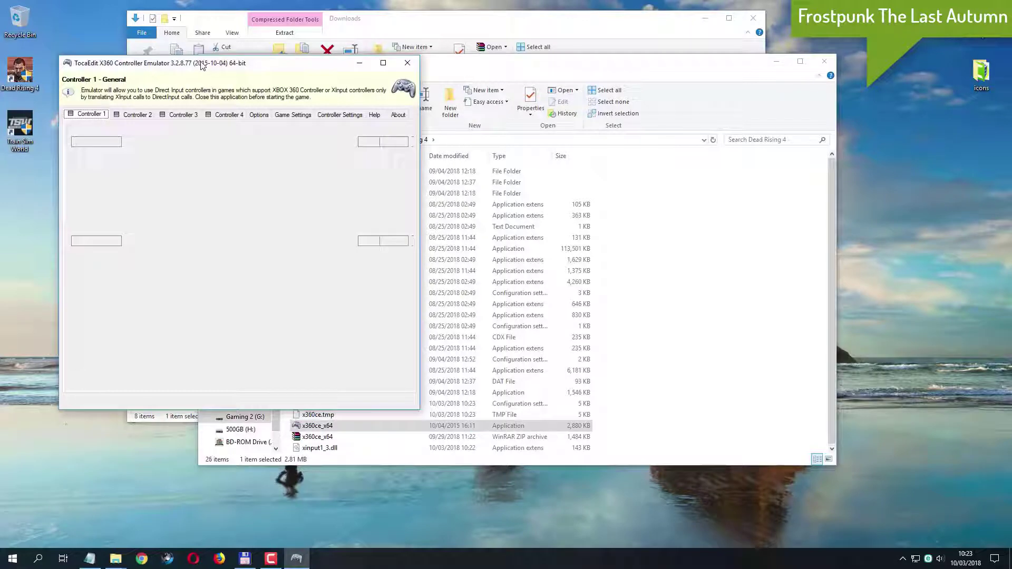
drag(201, 65, 320, 71)
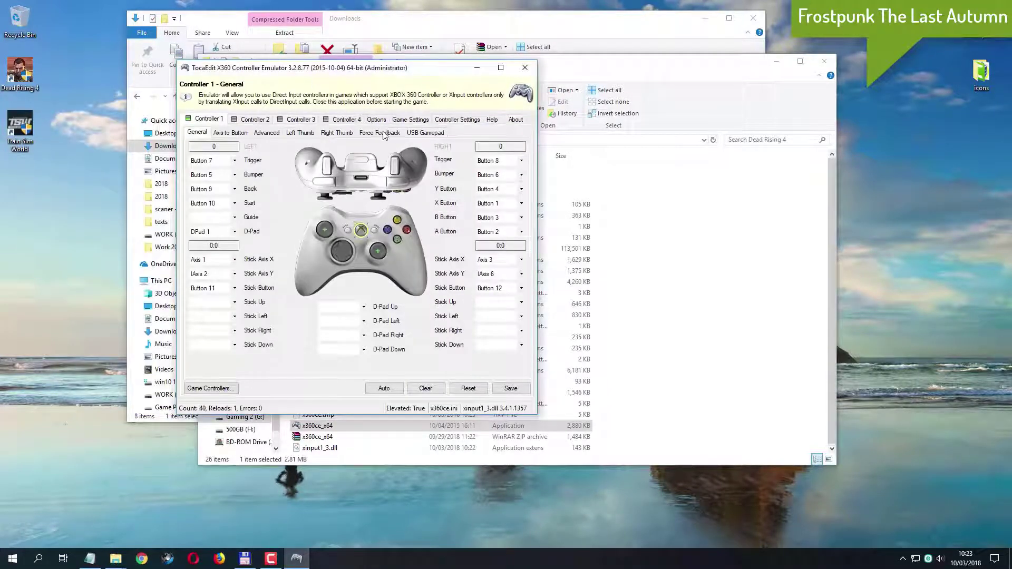
click(419, 121)
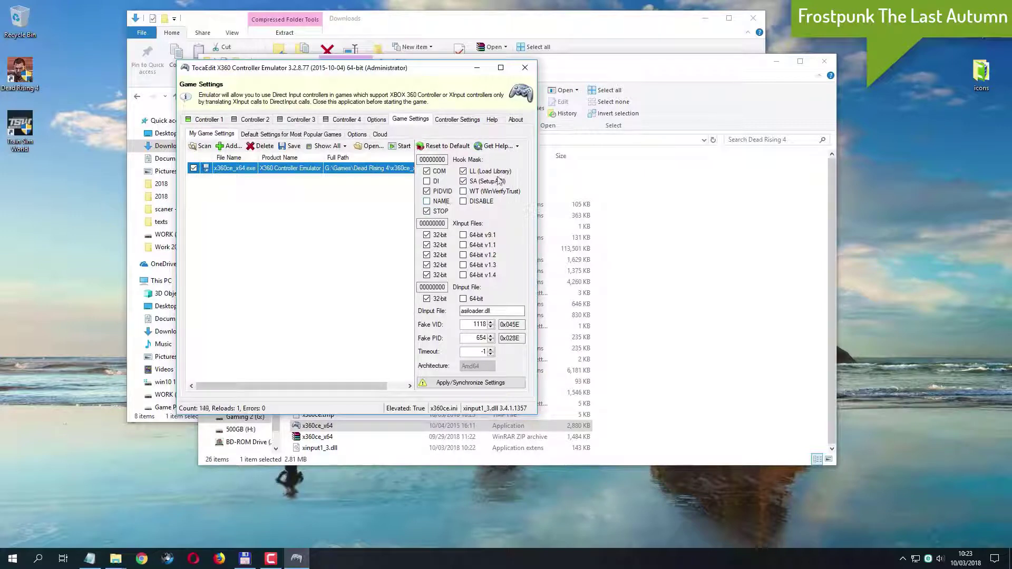
click(433, 182)
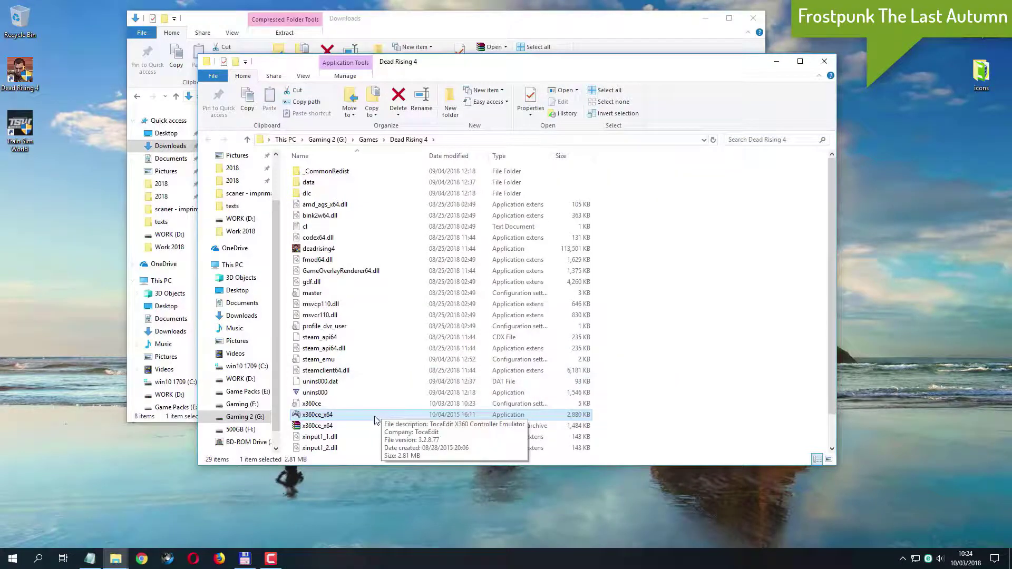
Step: Launch x360ce_x64 again with administrator rights and open its game settings
right_click(376, 419)
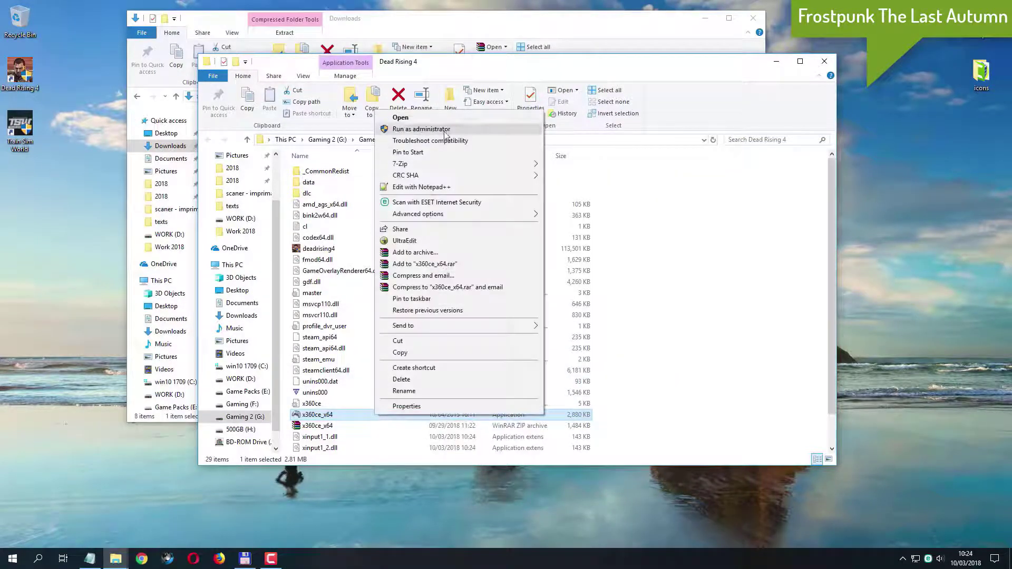
click(444, 131)
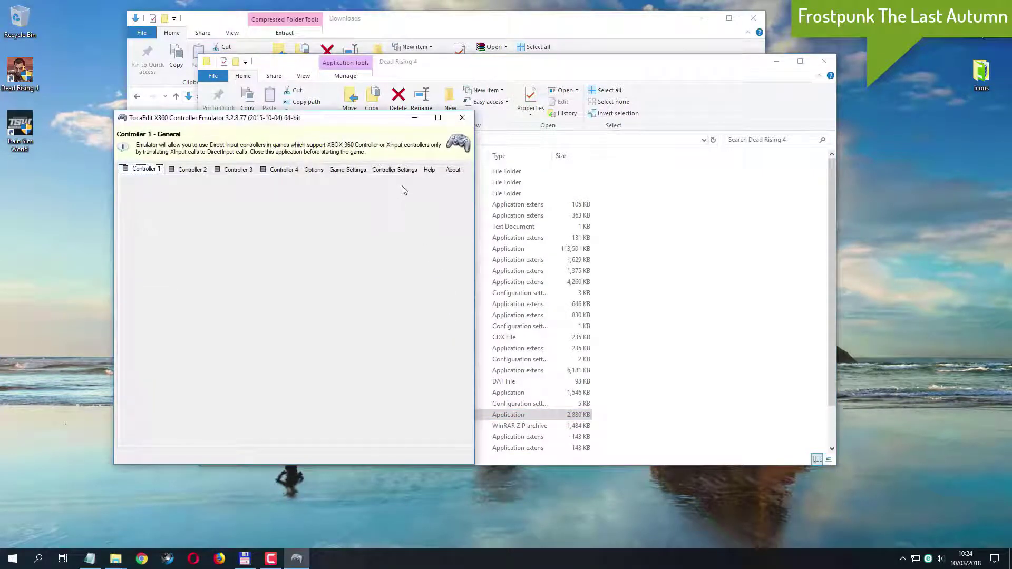
click(363, 171)
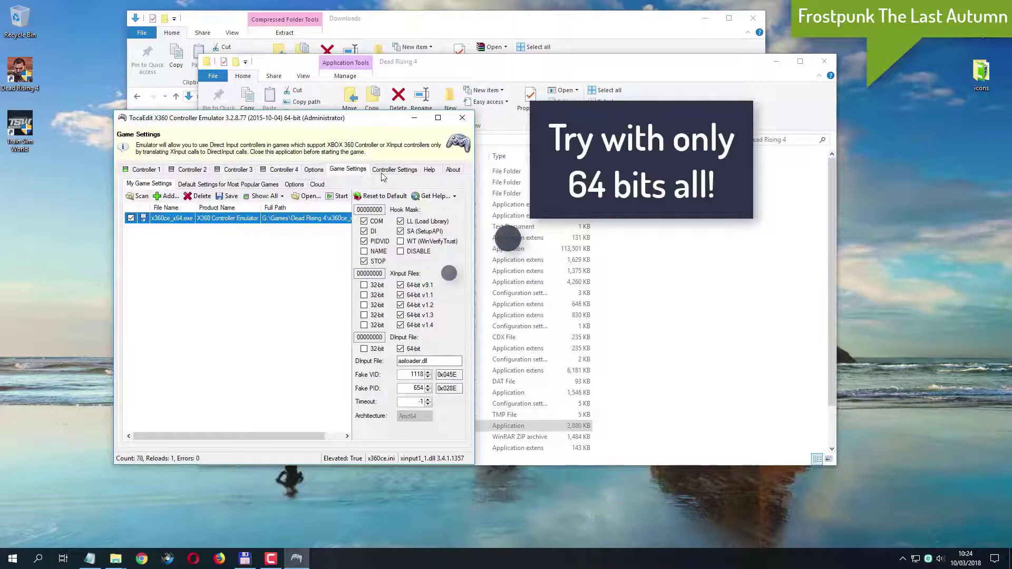
Step: Clear the STOP, PIDVID, DI, COM, SA and LL hook masks for x360ce_x64.exe, and close the emulator
click(375, 259)
click(375, 242)
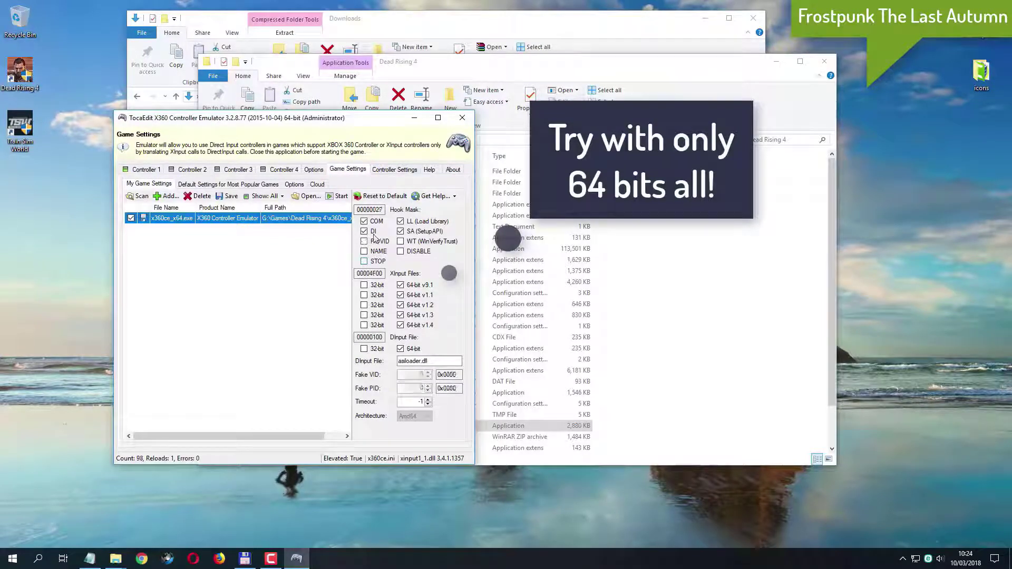
click(375, 232)
click(375, 221)
click(420, 230)
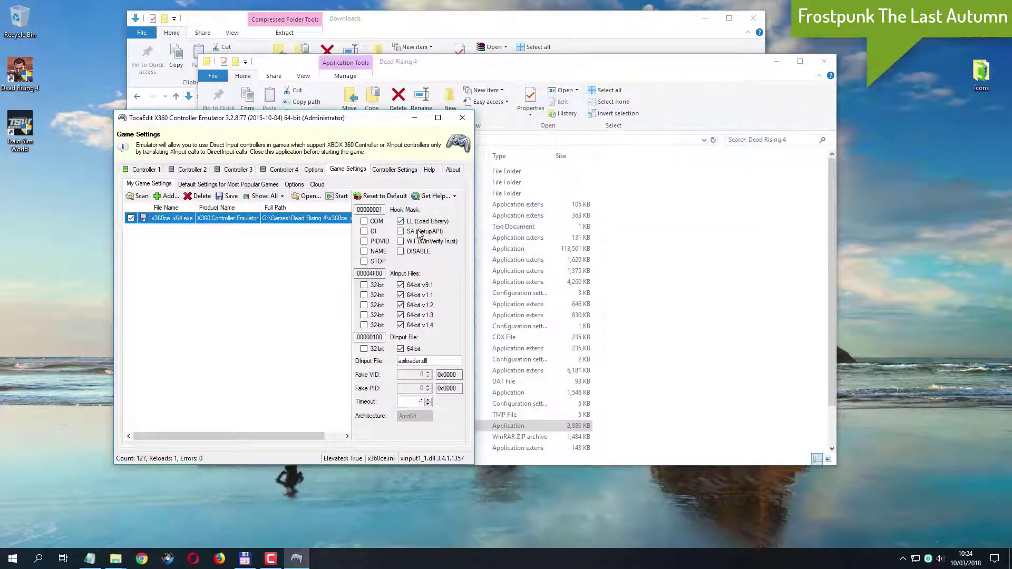
click(420, 222)
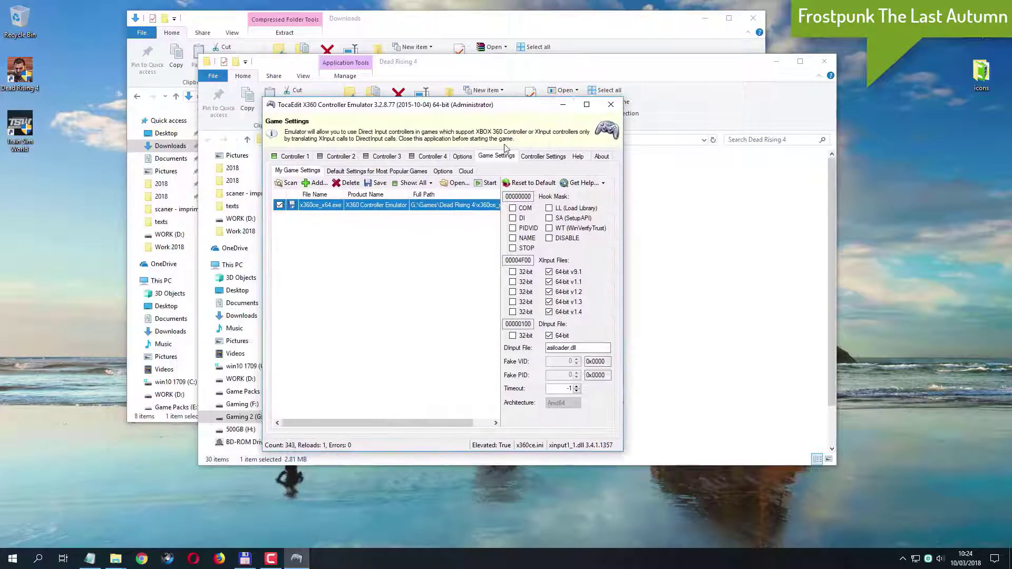
click(616, 108)
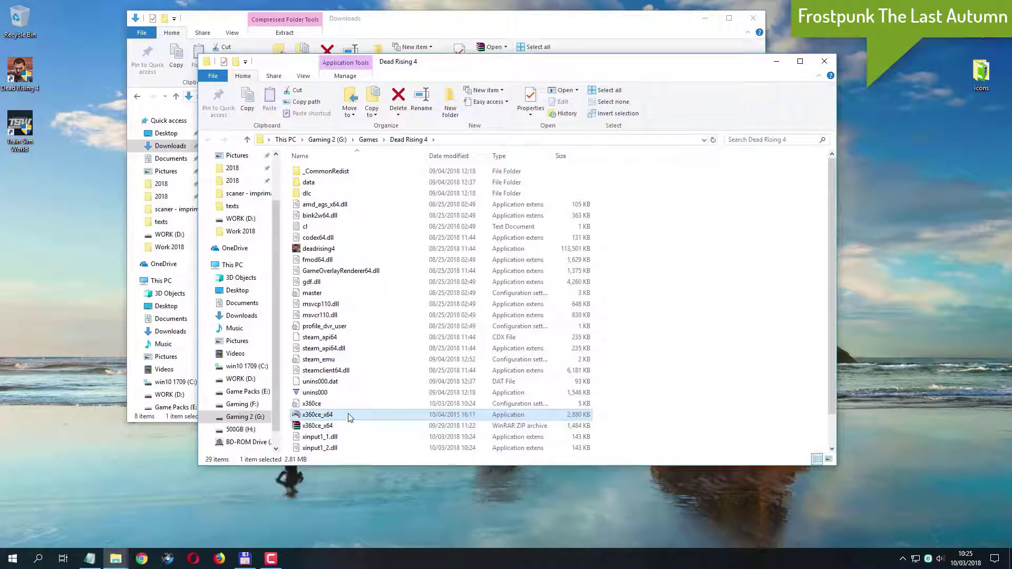
Step: Restart x360ce_x64 as administrator from the Dead Rising 4 folder and move its window towards the middle of the desktop
right_click(350, 416)
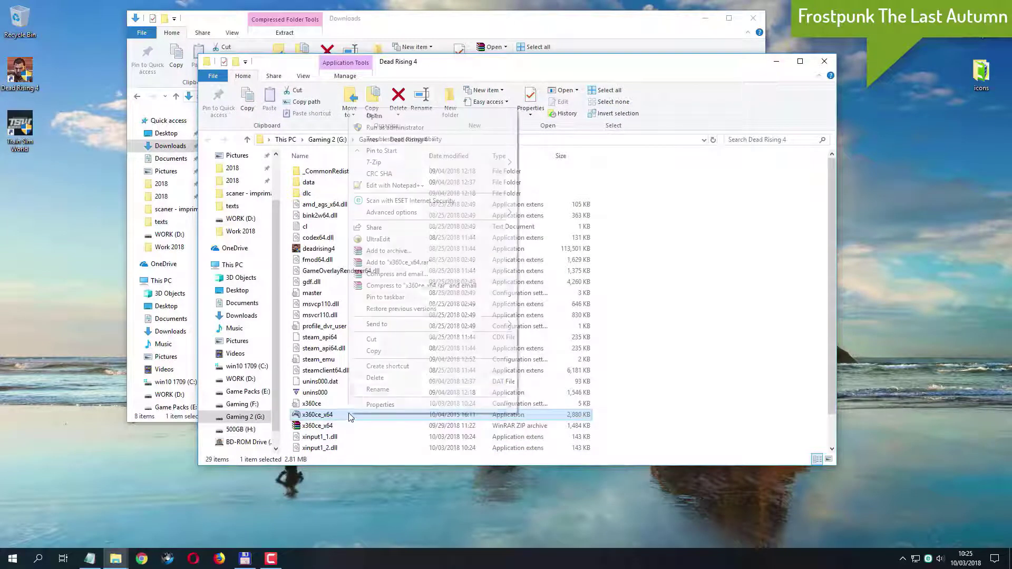
click(469, 127)
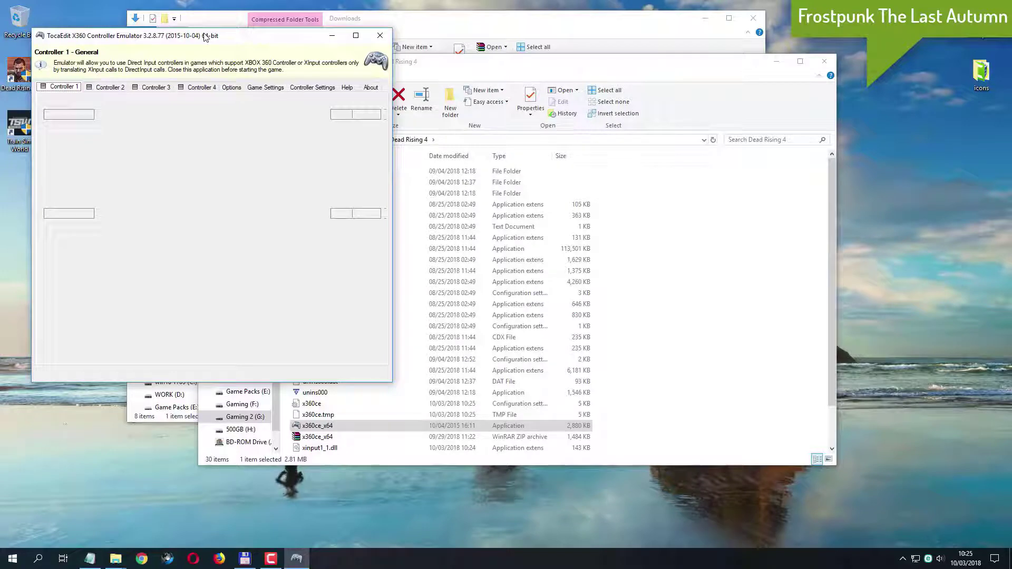
drag(205, 37, 413, 89)
Step: In the controller settings, choose "deadrising4.exe: Dead Rising 4" as the program
click(510, 138)
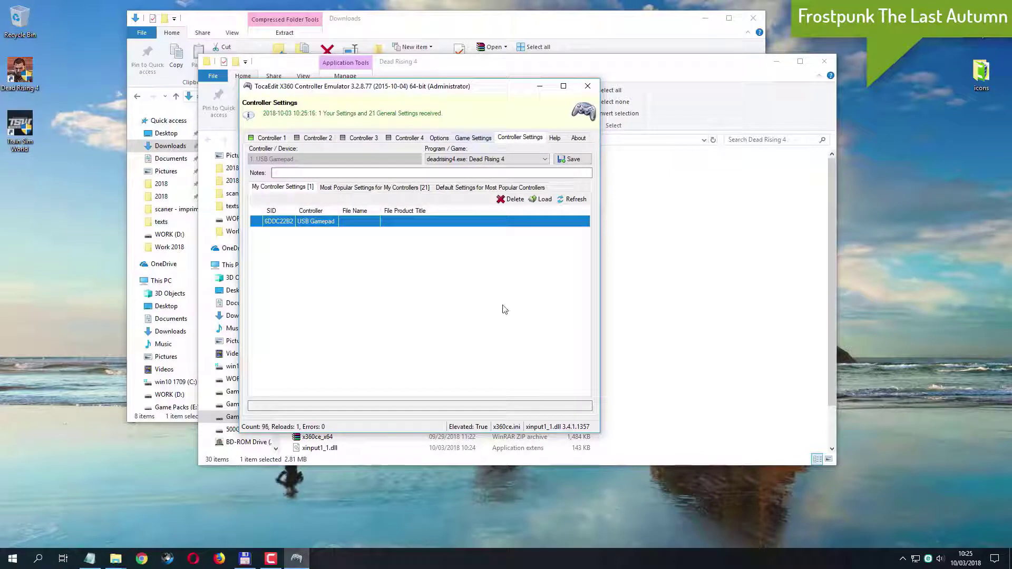
click(547, 160)
click(463, 176)
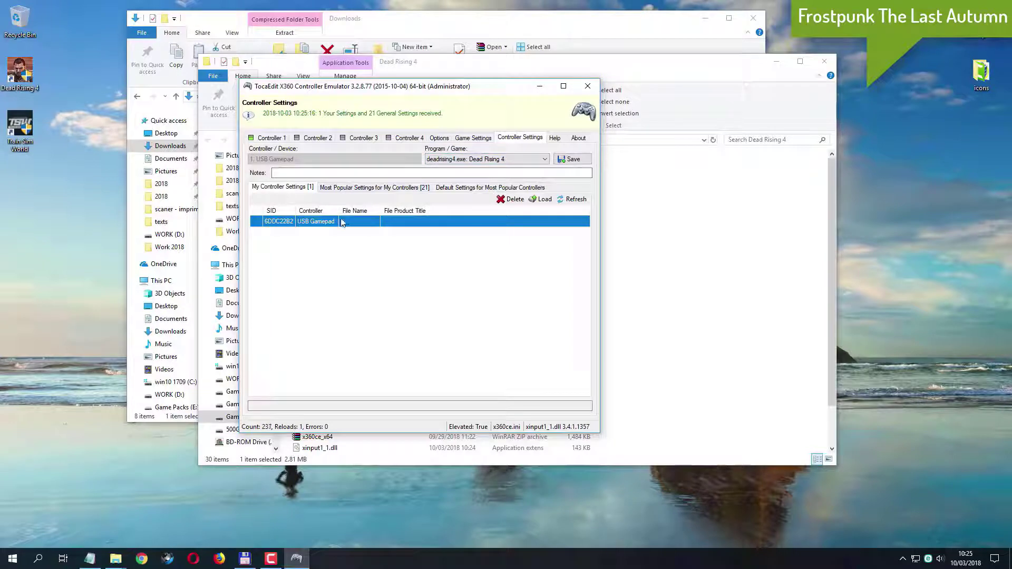
Step: Load the most-used XBOX 360 Controller for Windows entry from the most popular settings into the USB Gamepad controller
click(346, 191)
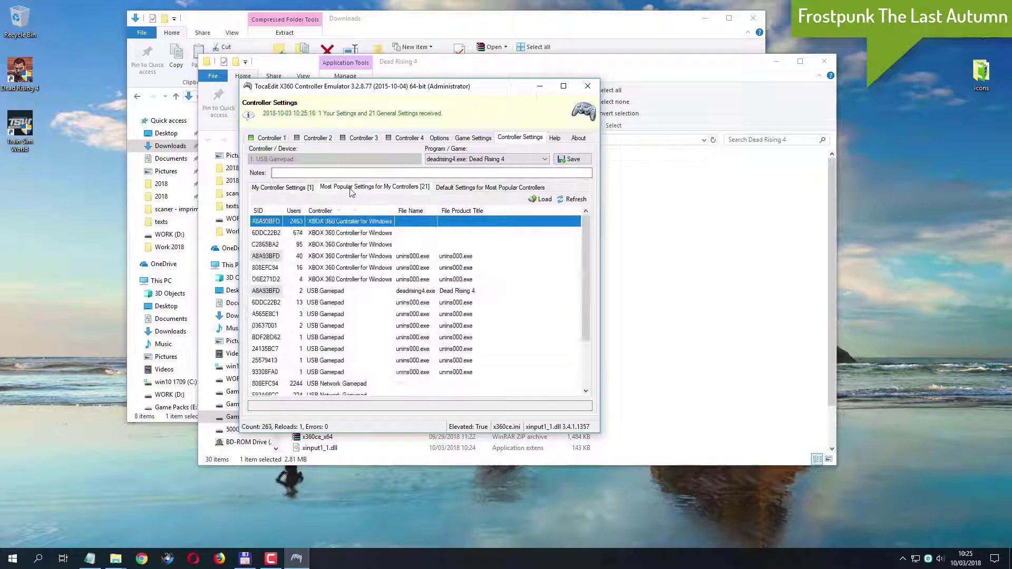
click(461, 188)
click(366, 190)
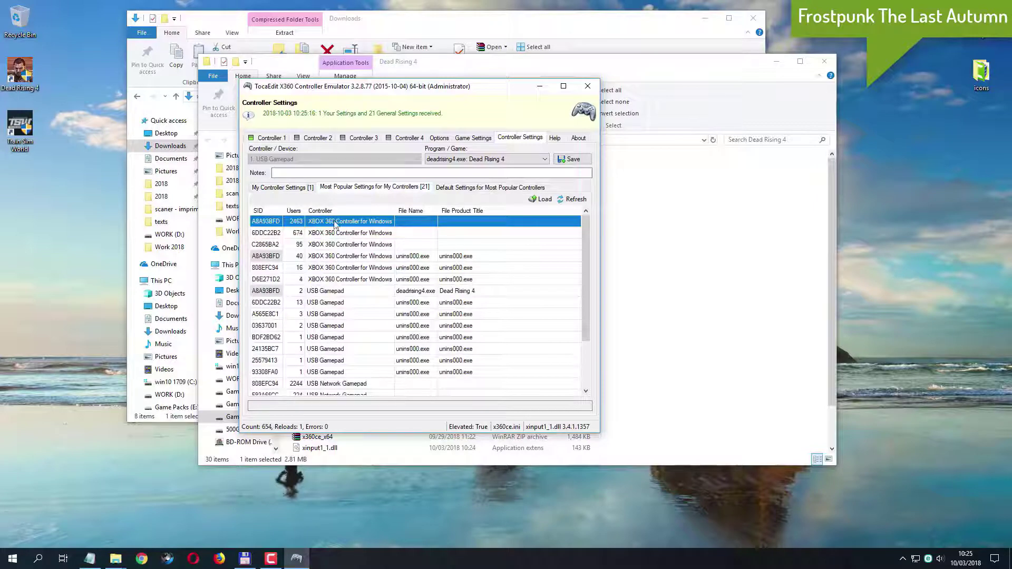
click(541, 201)
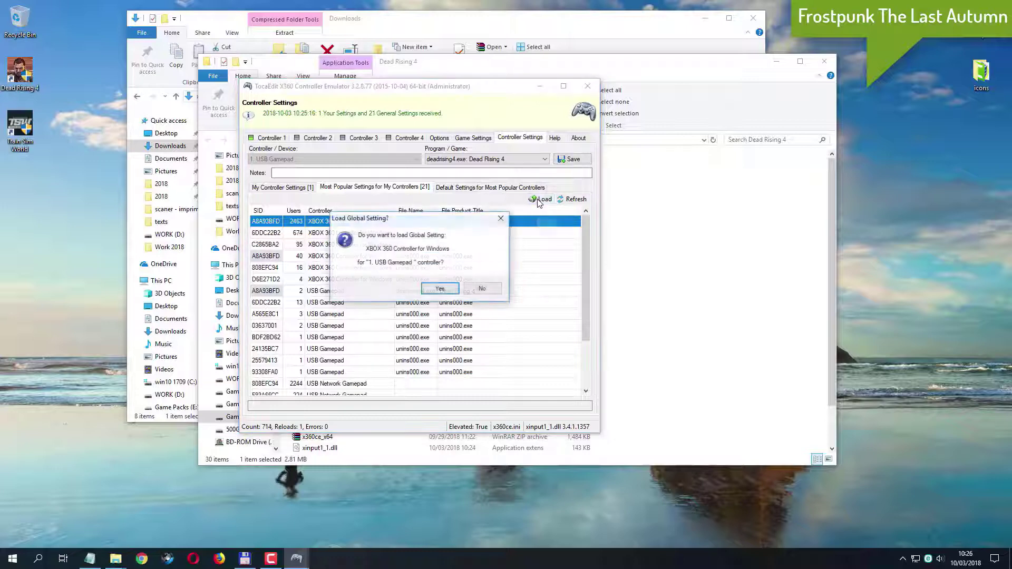
click(440, 291)
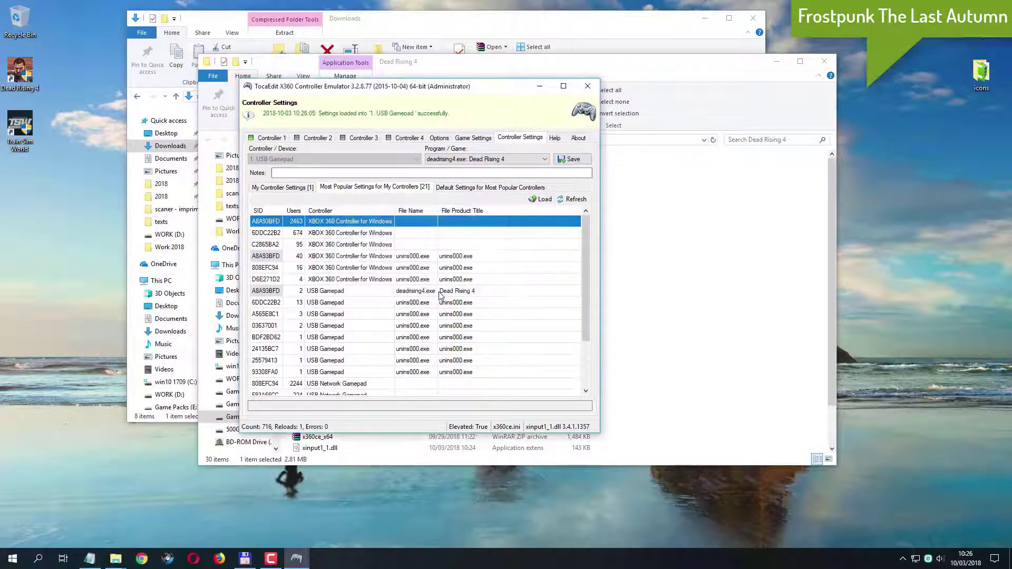
Step: Save the USB Gamepad controller settings for Dead Rising 4 and open the game settings
click(574, 162)
click(582, 164)
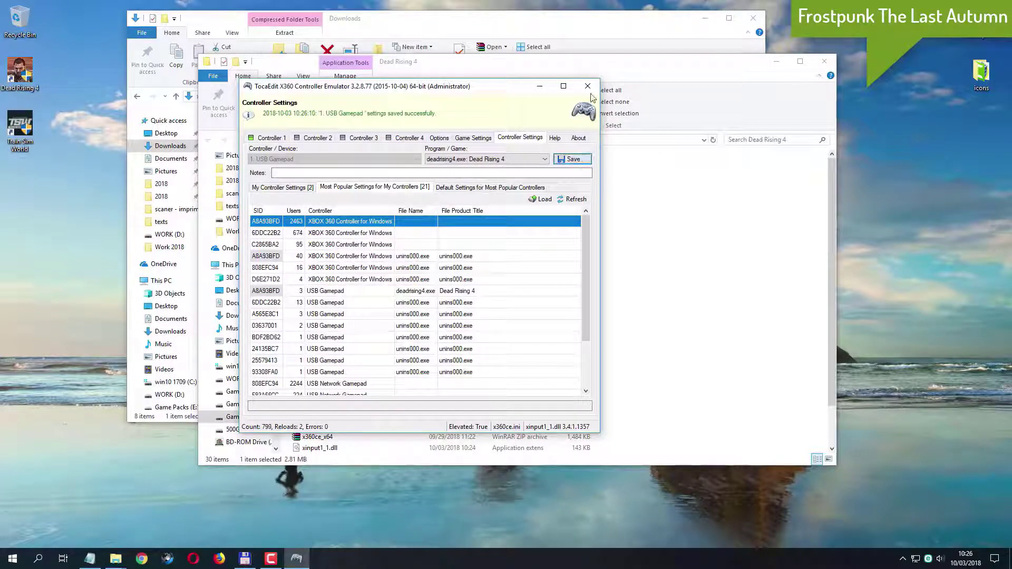
click(459, 138)
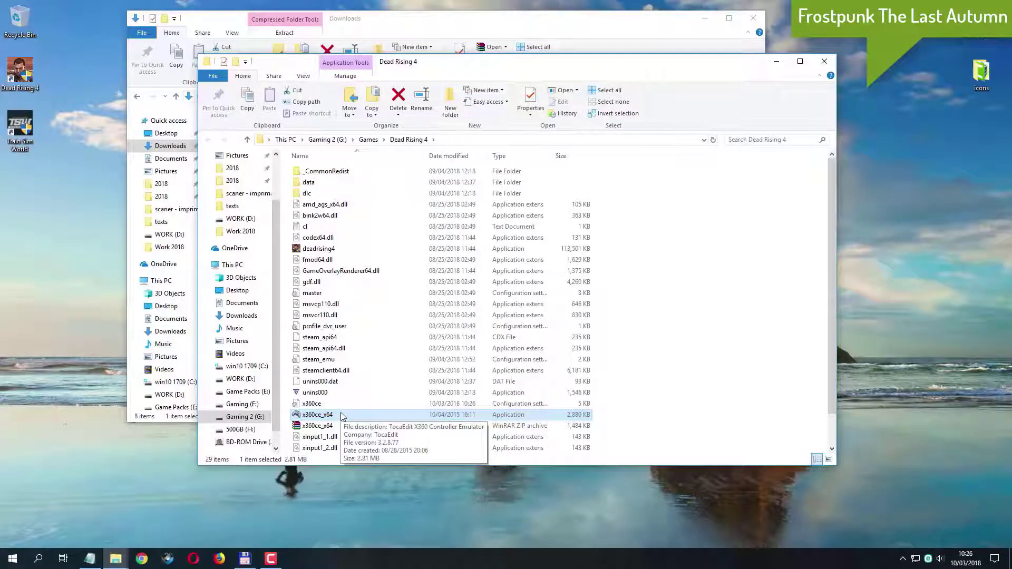
Step: Run x360ce_x64 as administrator from the Dead Rising 4 folder and open its game settings
right_click(341, 416)
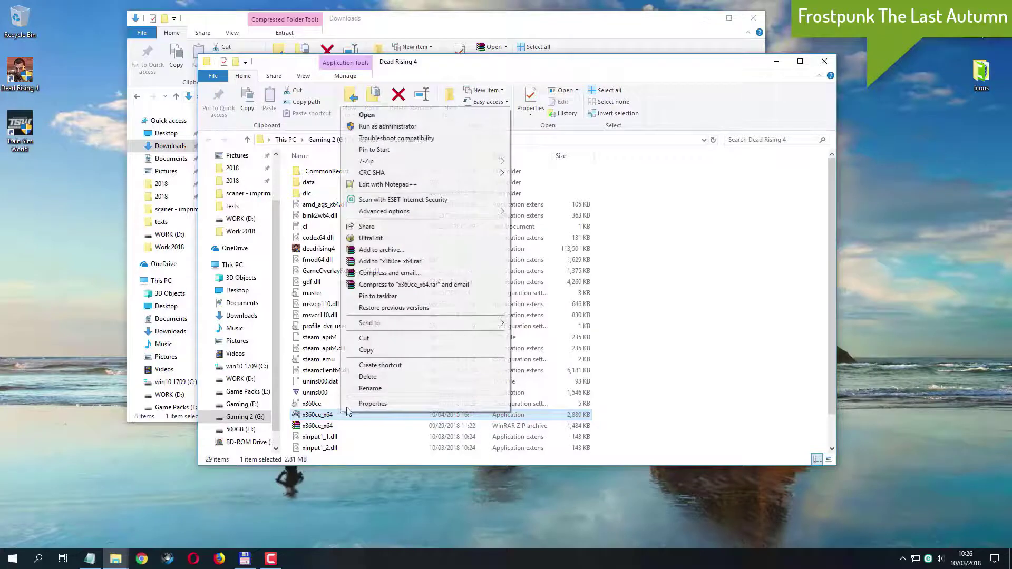
click(401, 128)
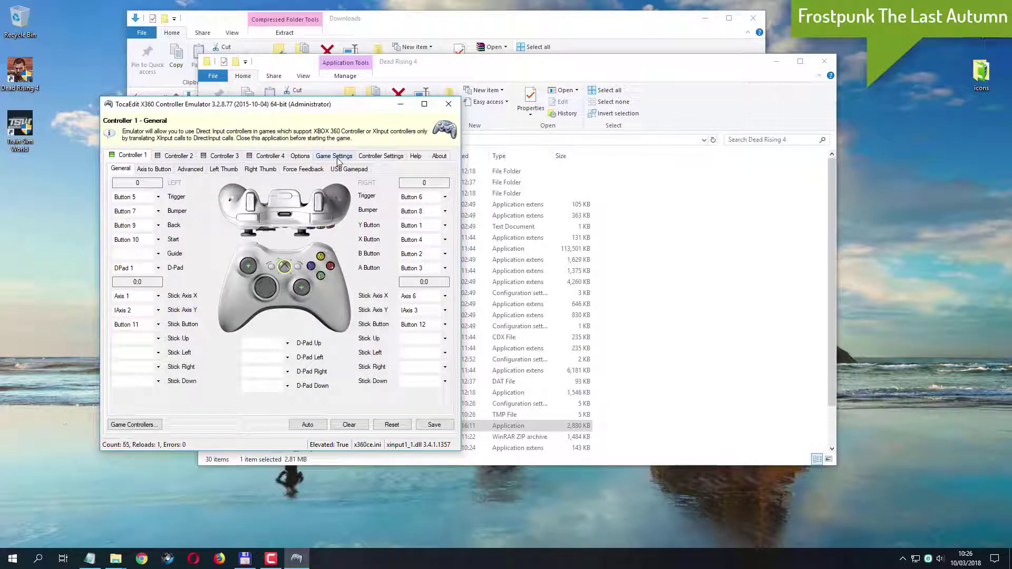
click(338, 161)
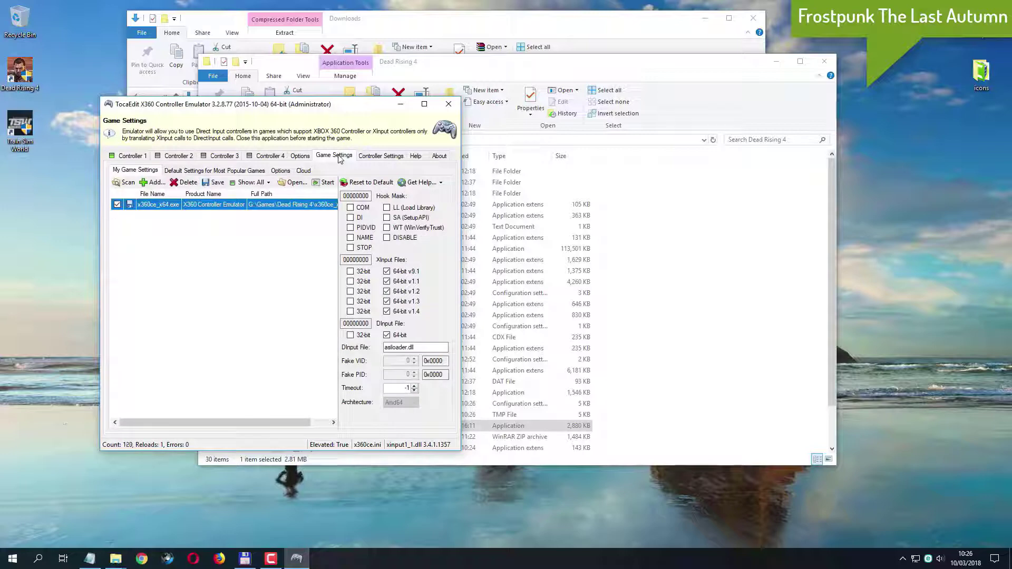
Step: For x360ce_x64.exe, replace the 64-bit XInput and DInput file selections with all five 32-bit XInput files and the 32-bit DInput file
click(387, 271)
click(350, 271)
click(351, 281)
click(352, 291)
click(352, 301)
click(350, 311)
click(351, 335)
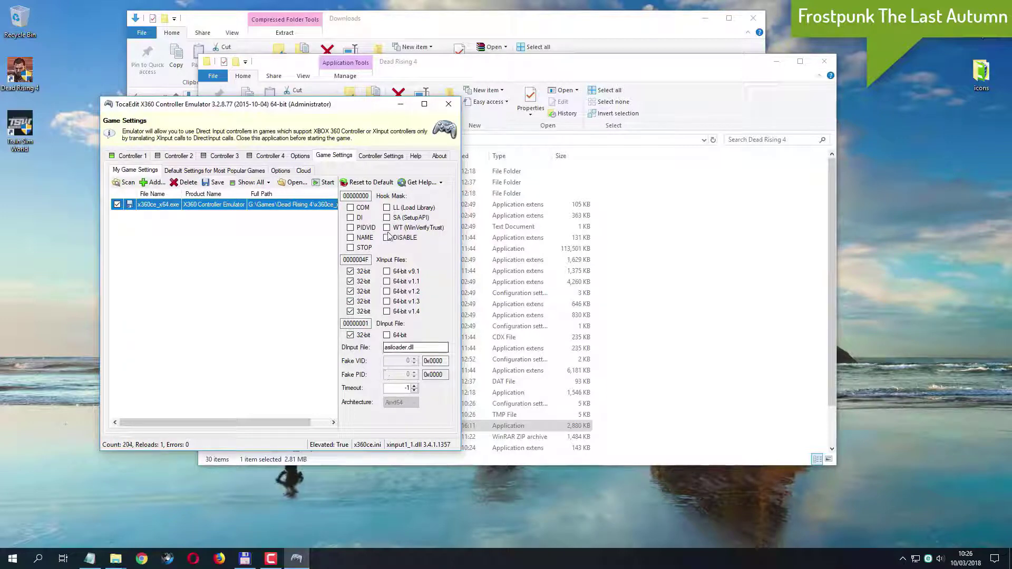
Step: Enable the COM, DI, PIDVID, NAME, LL, SA and WT hook masks for x360ce_x64.exe, save the game settings and close the emulator
click(363, 208)
click(362, 228)
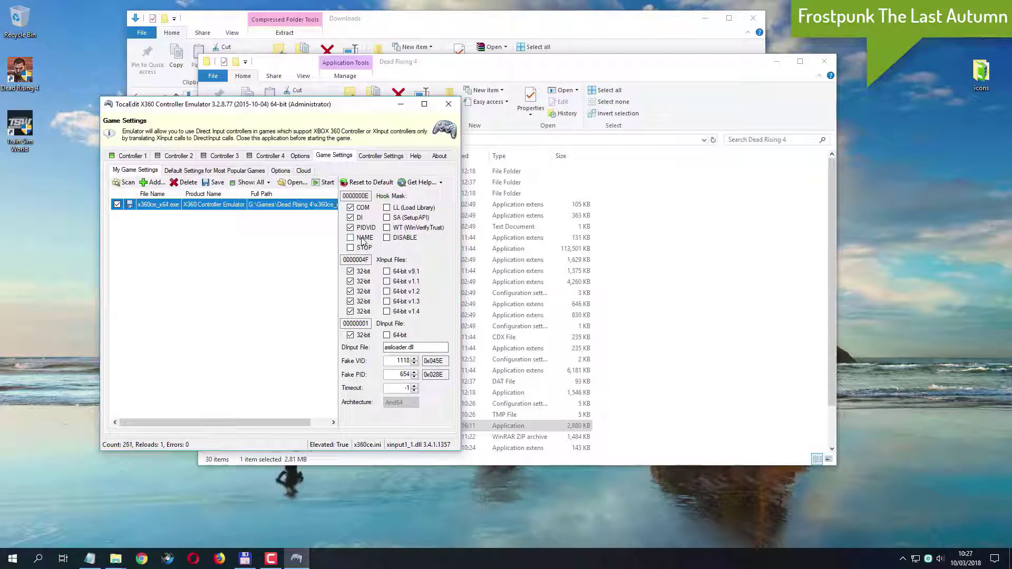
click(362, 239)
click(409, 209)
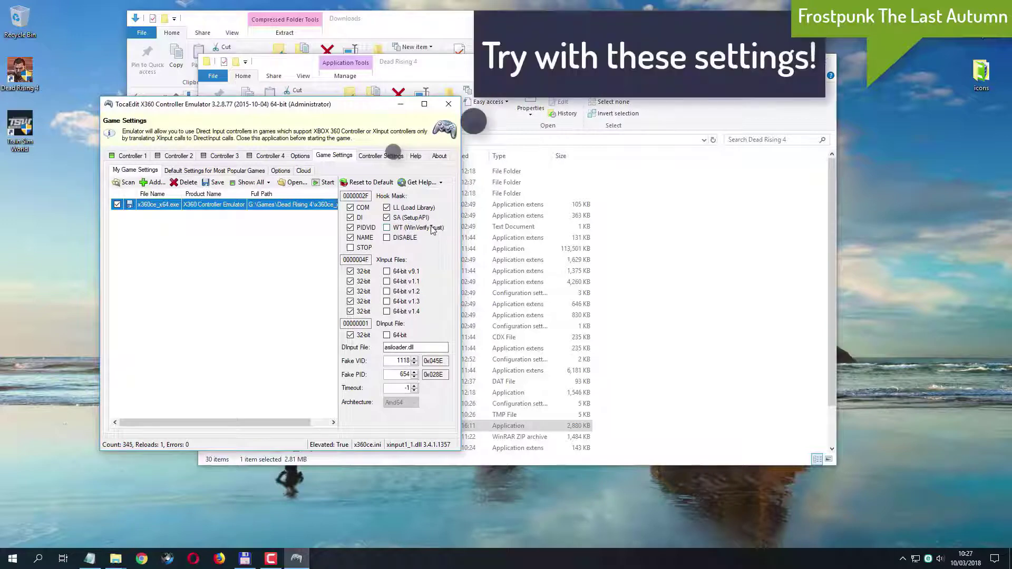
click(432, 229)
click(215, 182)
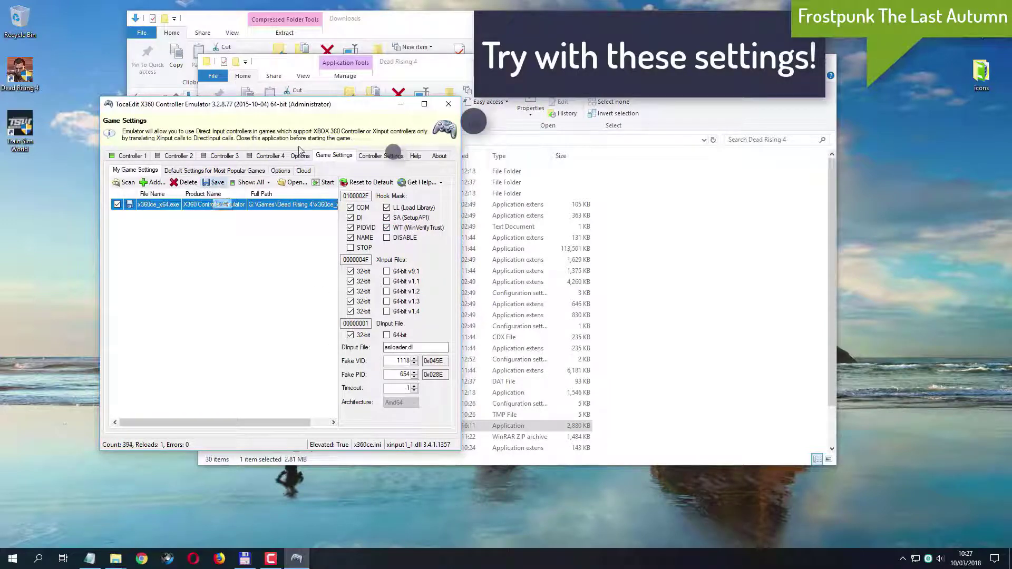
click(449, 109)
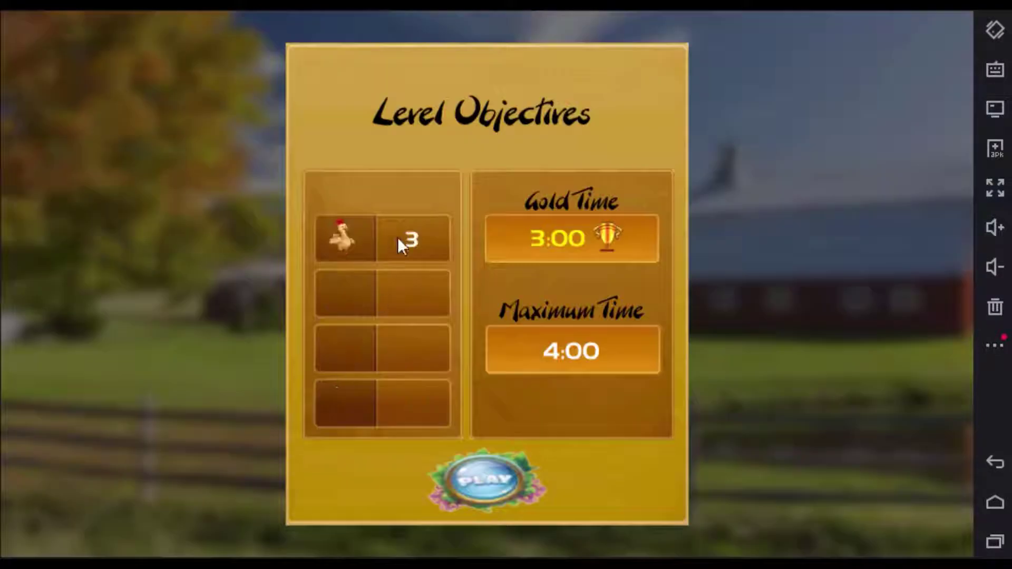
Step: Switch to the Cows and Chickens Farm game, start the level and buy one chicken
click(508, 480)
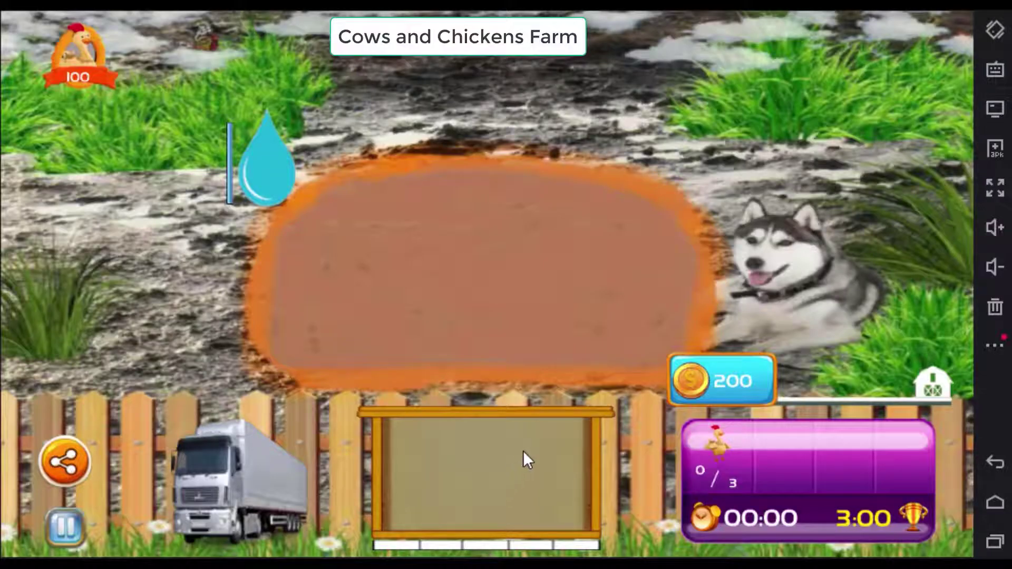
click(85, 61)
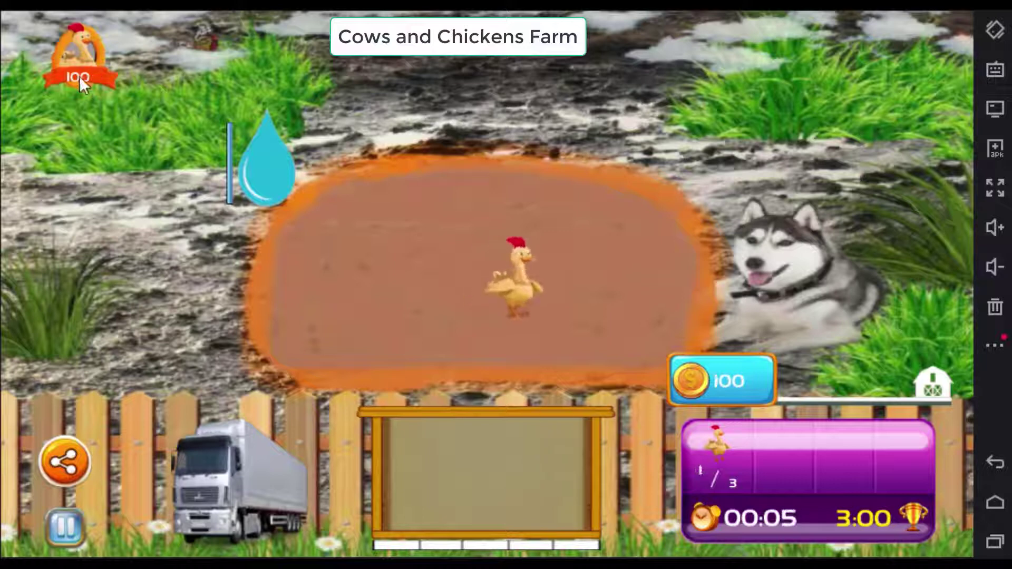